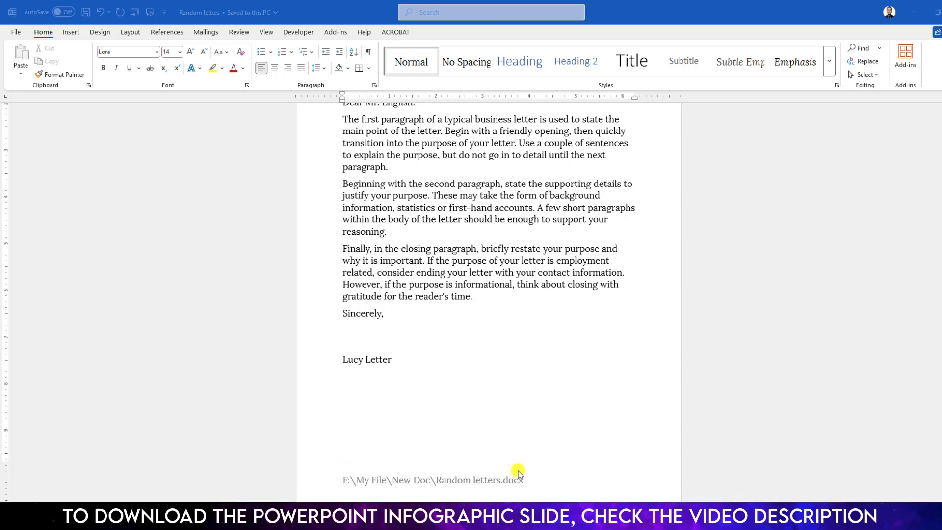
Step: Delete the file path line below the signature at the bottom of the letter
{"action": "left_click", "coordinate": [488, 384]}
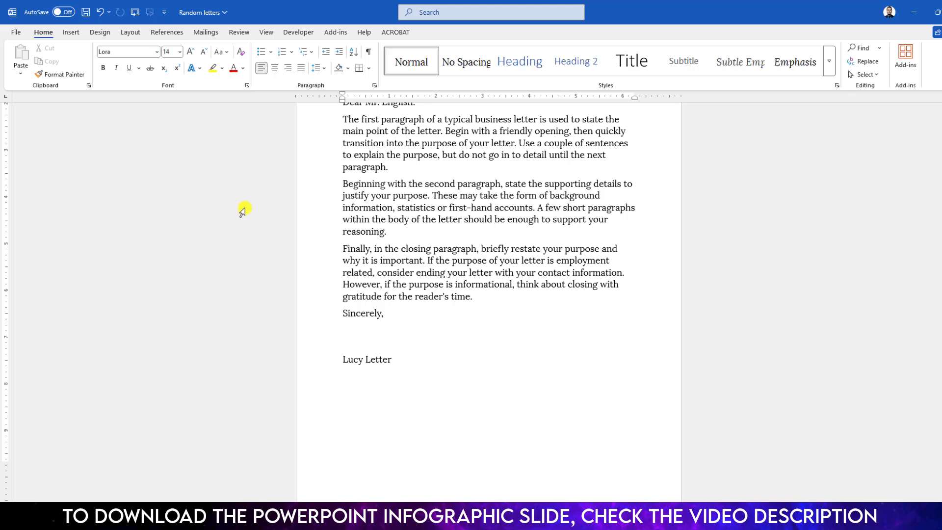
Step: Open the letter's empty footer for editing via the Insert tab's Footer menu
{"action": "left_click", "coordinate": [71, 33]}
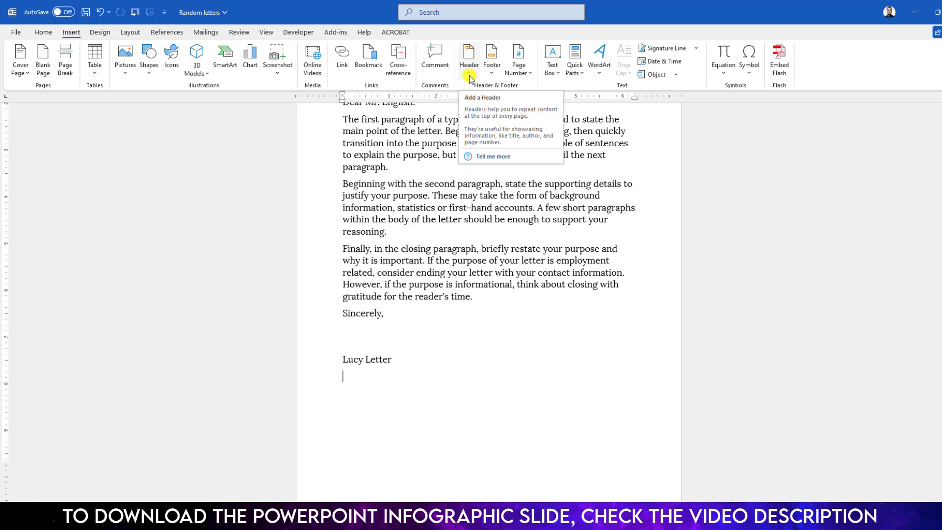
{"action": "left_click", "coordinate": [469, 75]}
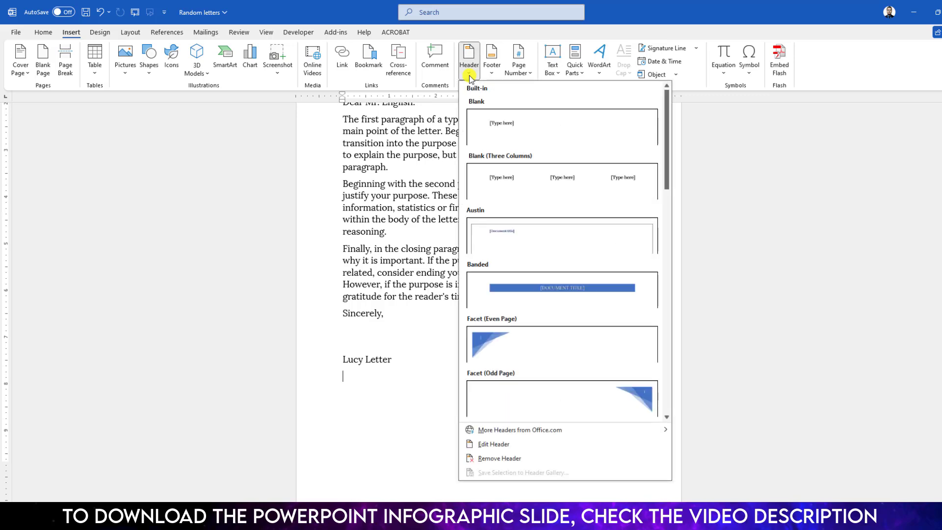
{"action": "left_click", "coordinate": [491, 70]}
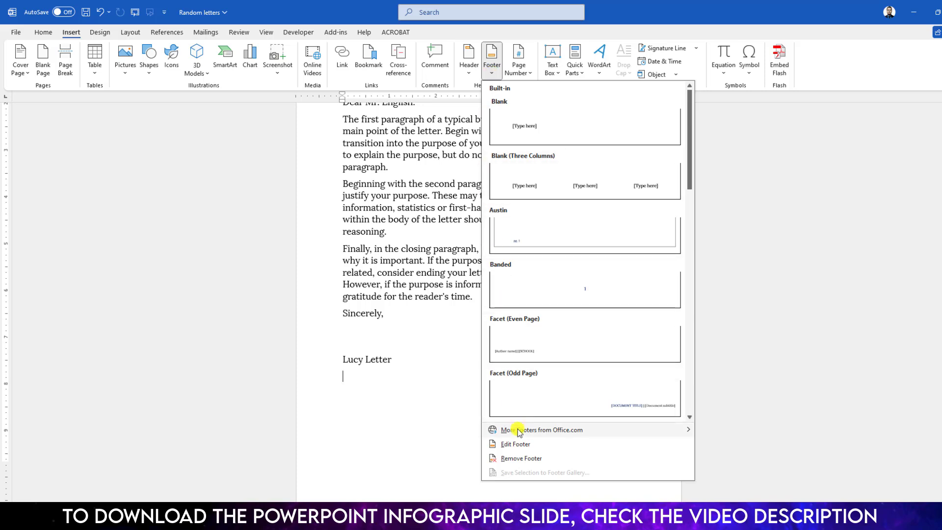
{"action": "left_click", "coordinate": [517, 445]}
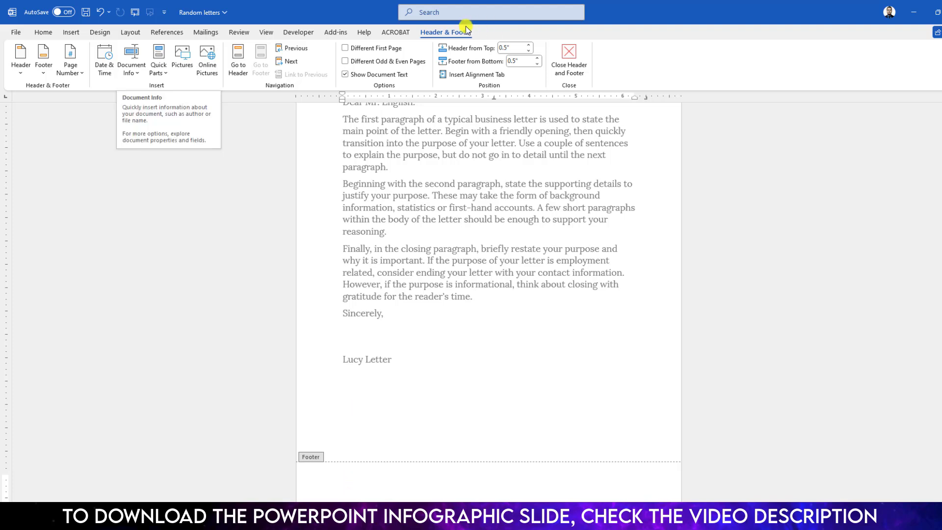
Step: Insert the File Path document info field into the footer
{"action": "left_click", "coordinate": [135, 74]}
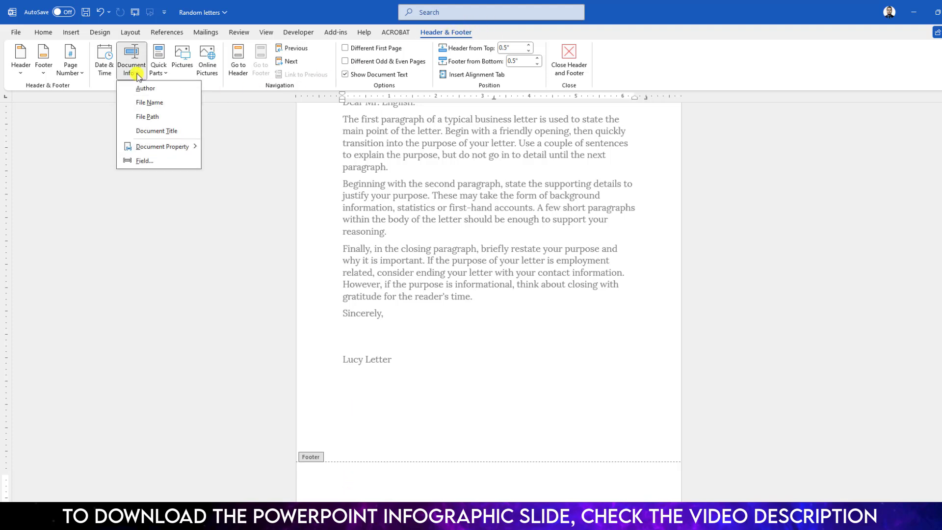
{"action": "left_click", "coordinate": [148, 116]}
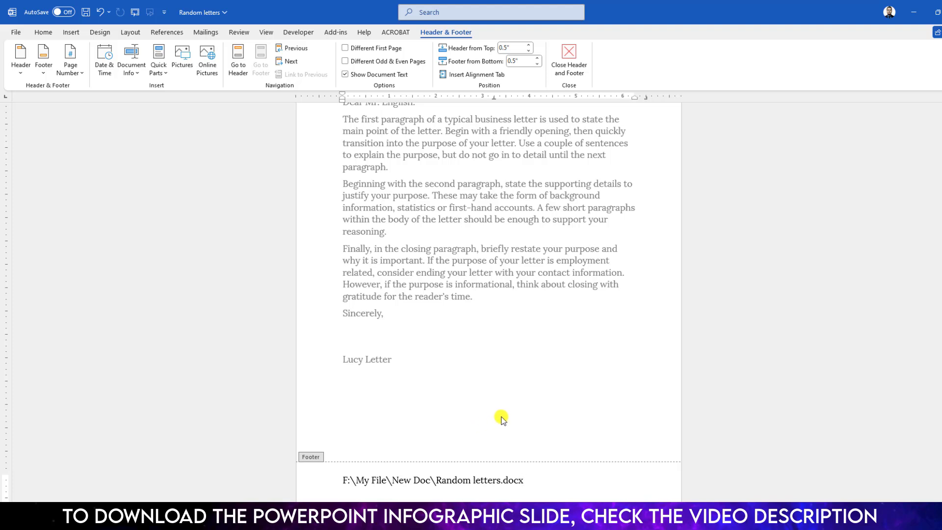
{"action": "scroll", "coordinate": [500, 418], "scroll_direction": "up", "scroll_amount": 4}
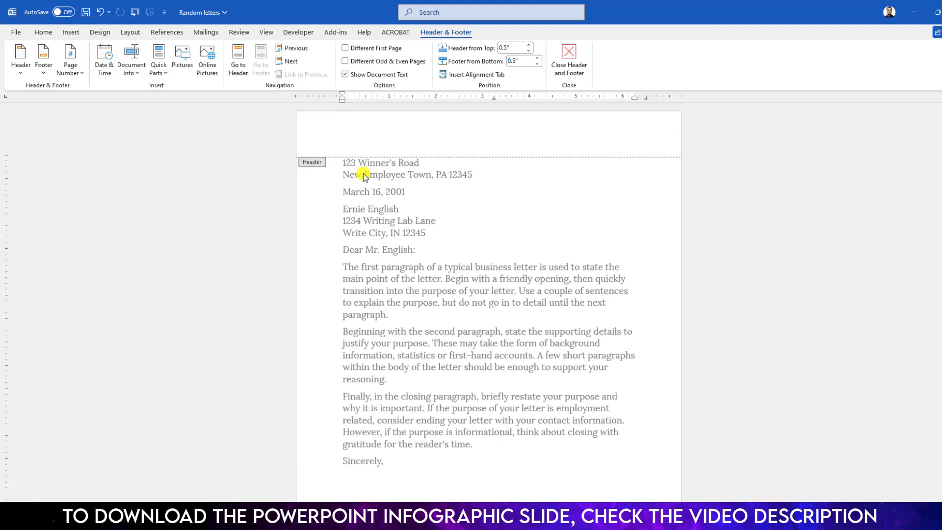
Step: Add the File Name field to the header, then close header and footer editing
{"action": "left_click", "coordinate": [361, 137]}
{"action": "left_click", "coordinate": [133, 66]}
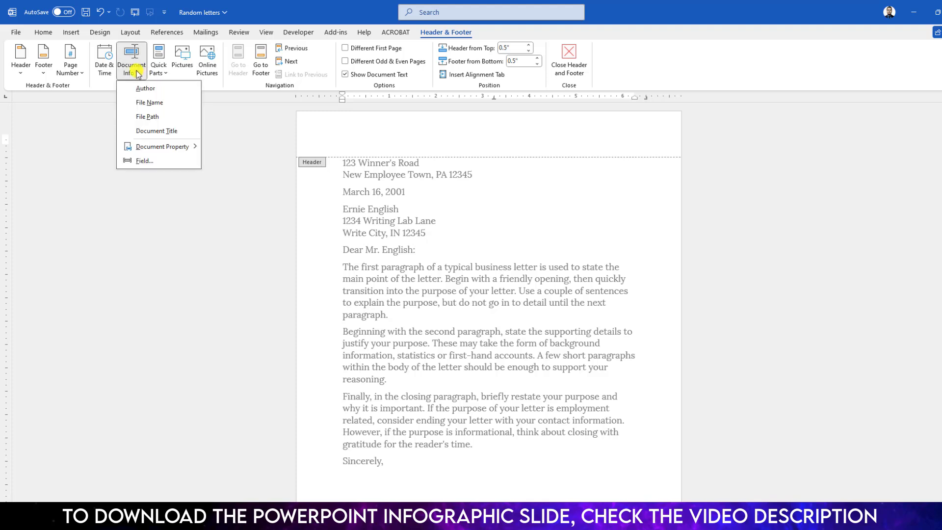
{"action": "left_click", "coordinate": [148, 102]}
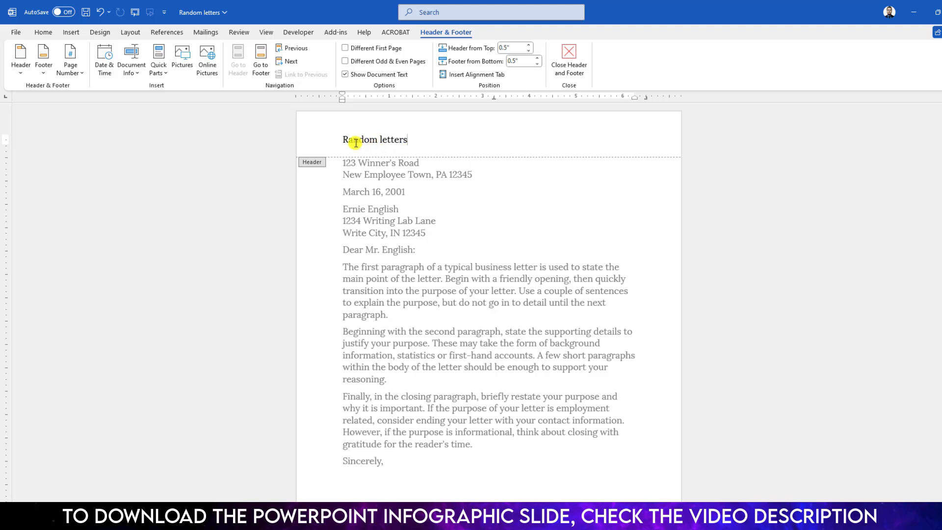
{"action": "left_click", "coordinate": [569, 63]}
{"action": "scroll", "coordinate": [425, 409], "scroll_direction": "down", "scroll_amount": 4}
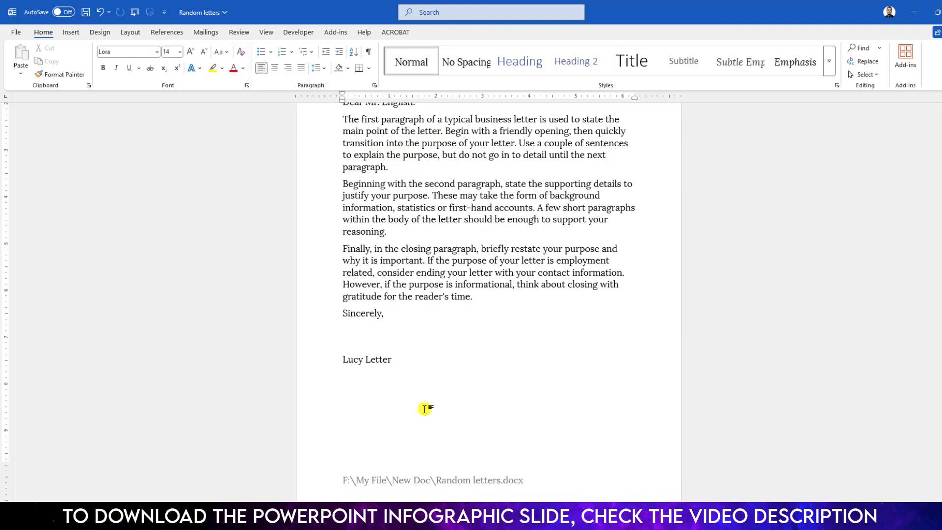